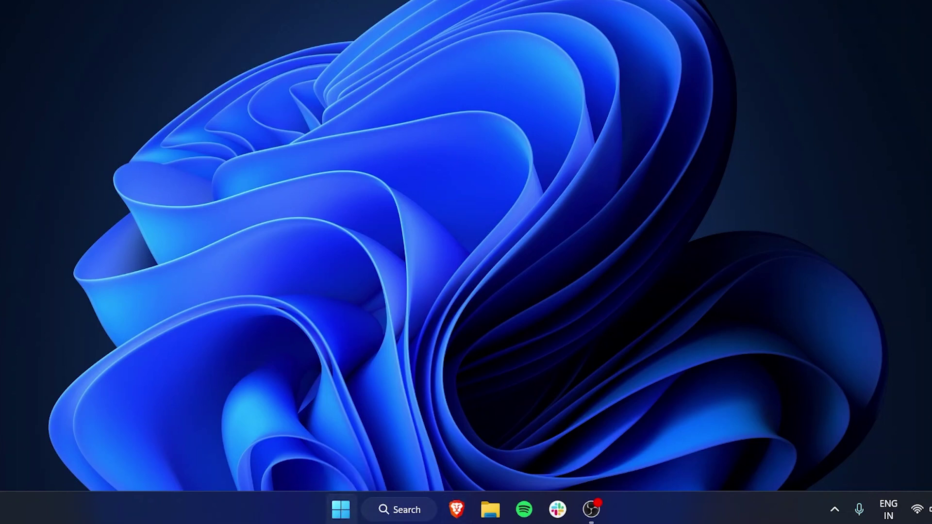
Search 'settings' from the Start menu and launch the Settings app.
{"action": "left_click", "coordinate": [342, 517]}
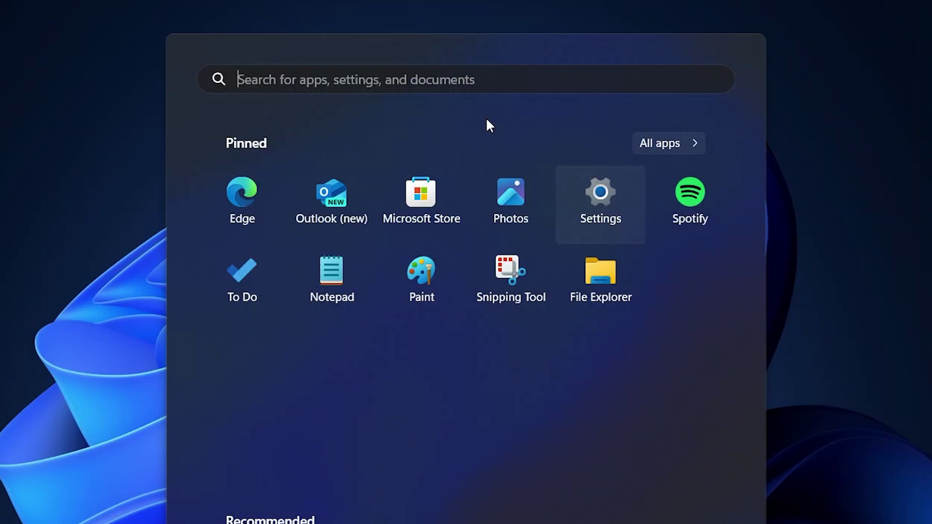
{"action": "type", "text": "settings"}
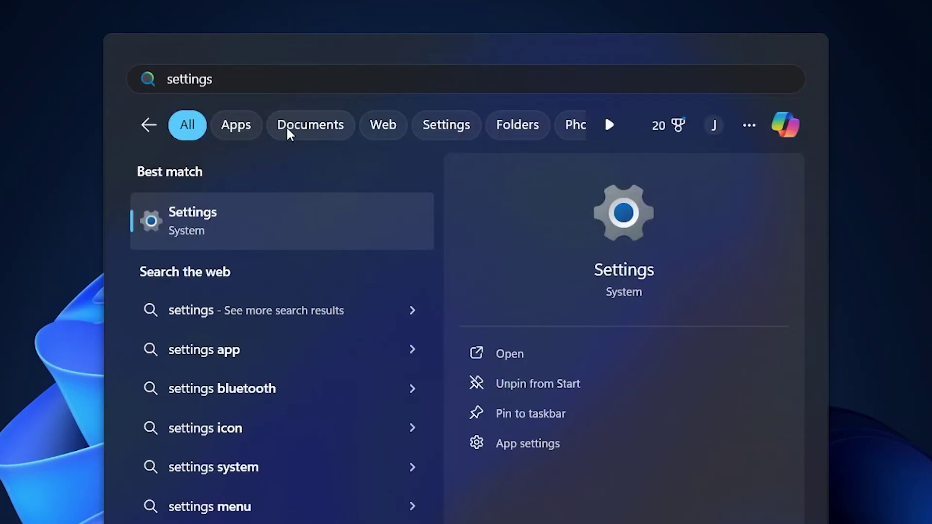
{"action": "left_click", "coordinate": [241, 232]}
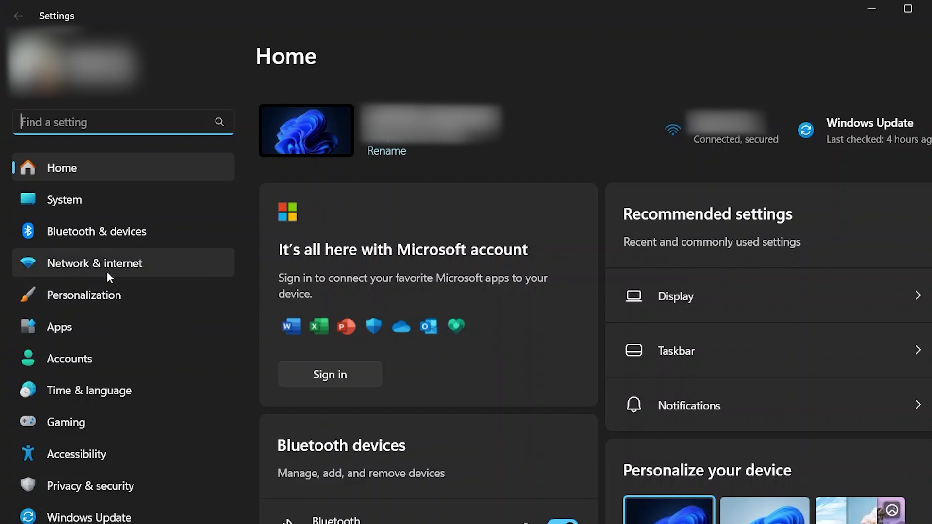
Go to Network & internet > Wi-Fi in Settings.
{"action": "left_click", "coordinate": [144, 272]}
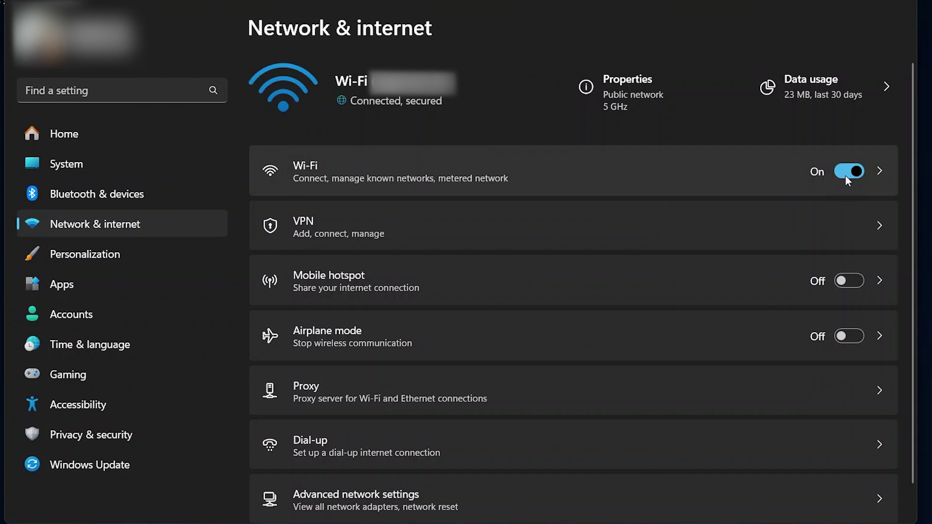
{"action": "left_click", "coordinate": [615, 172]}
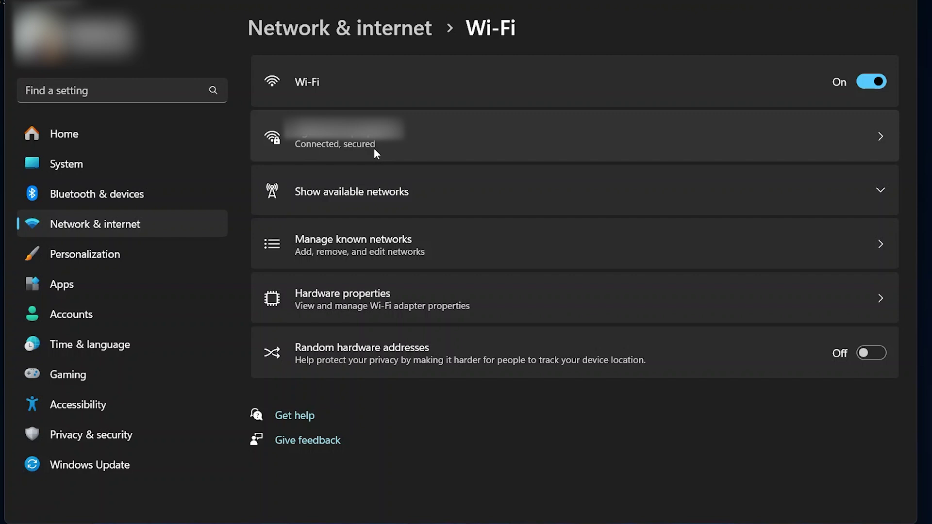
Open the connected network's properties and keep Random hardware addresses set to Off.
{"action": "left_click", "coordinate": [527, 129]}
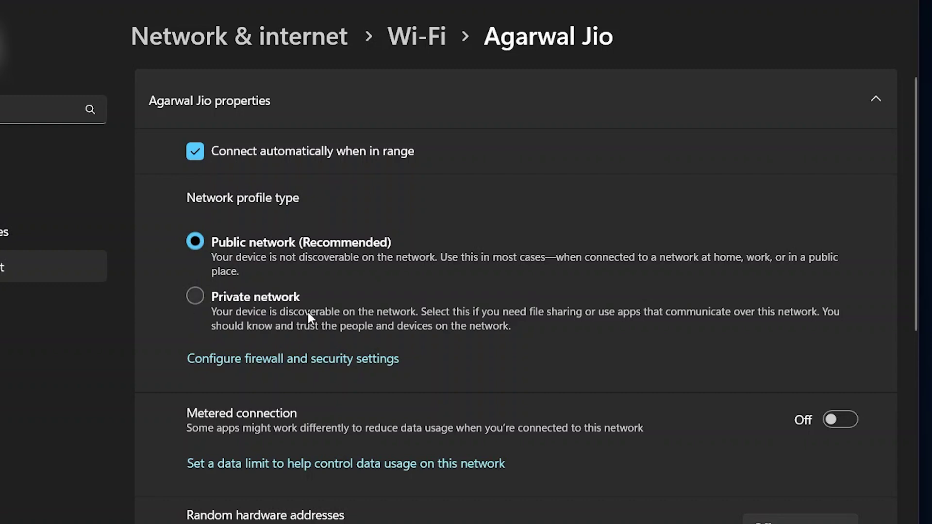
{"action": "scroll", "coordinate": [308, 312], "scroll_direction": "down", "scroll_amount": 2}
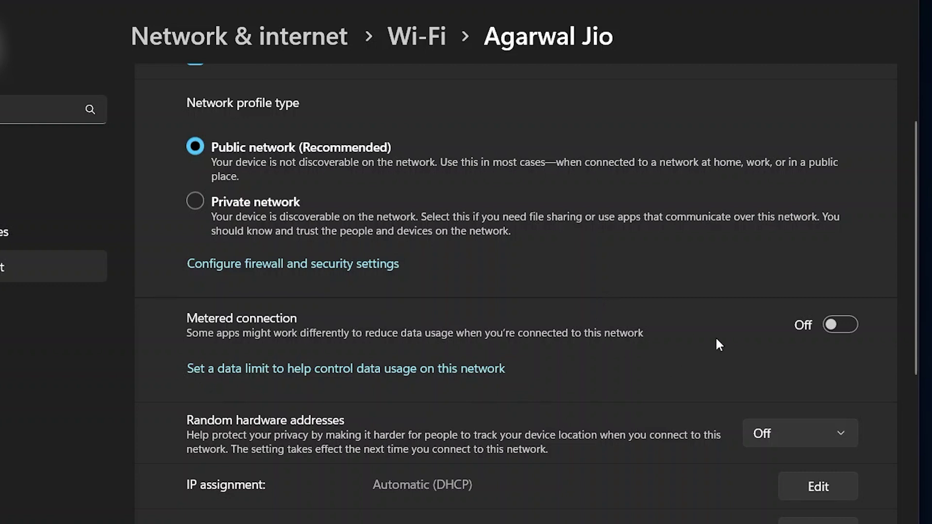
{"action": "scroll", "coordinate": [717, 339], "scroll_direction": "down", "scroll_amount": 2}
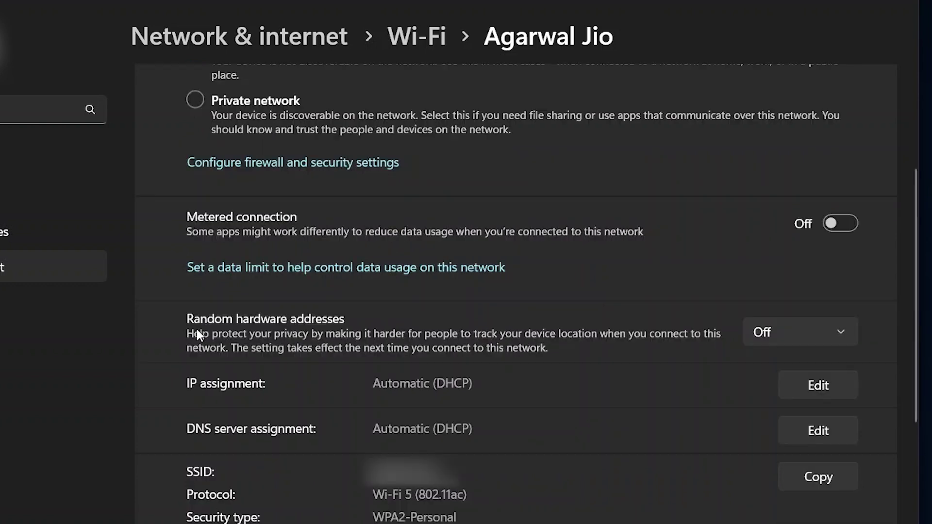
{"action": "scroll", "coordinate": [252, 322], "scroll_direction": "down", "scroll_amount": 2}
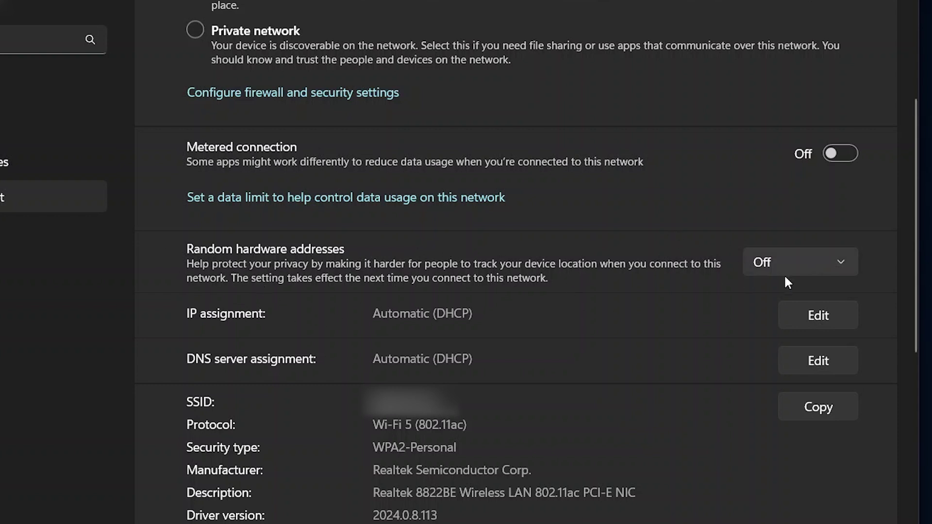
{"action": "left_click", "coordinate": [824, 262]}
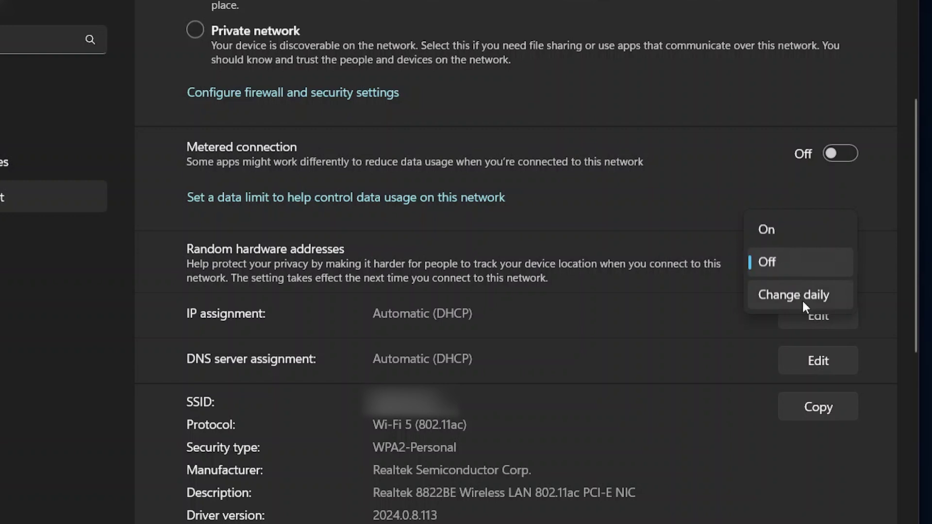
{"action": "left_click", "coordinate": [884, 261]}
{"action": "scroll", "coordinate": [139, 262], "scroll_direction": "down", "scroll_amount": 3}
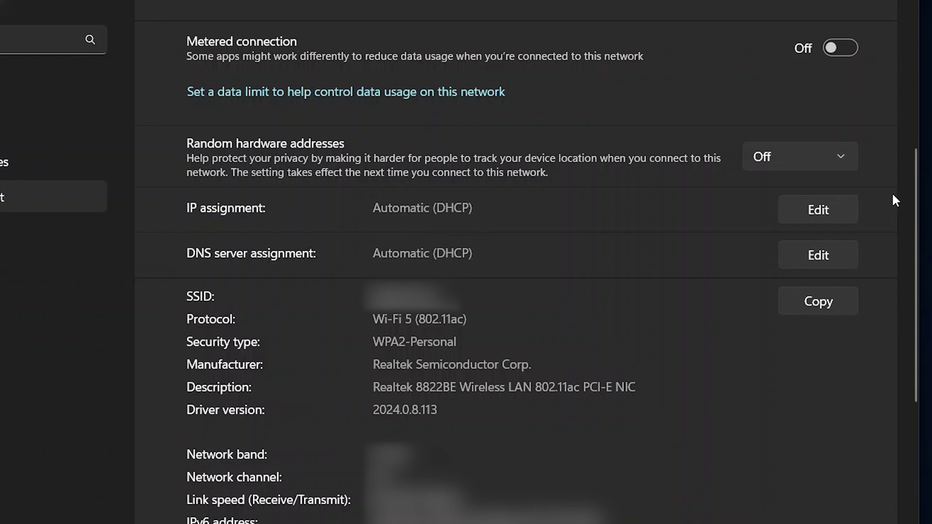
Keep IP assignment on Automatic (DHCP) and cancel the edit dialog without saving.
{"action": "left_click", "coordinate": [814, 217]}
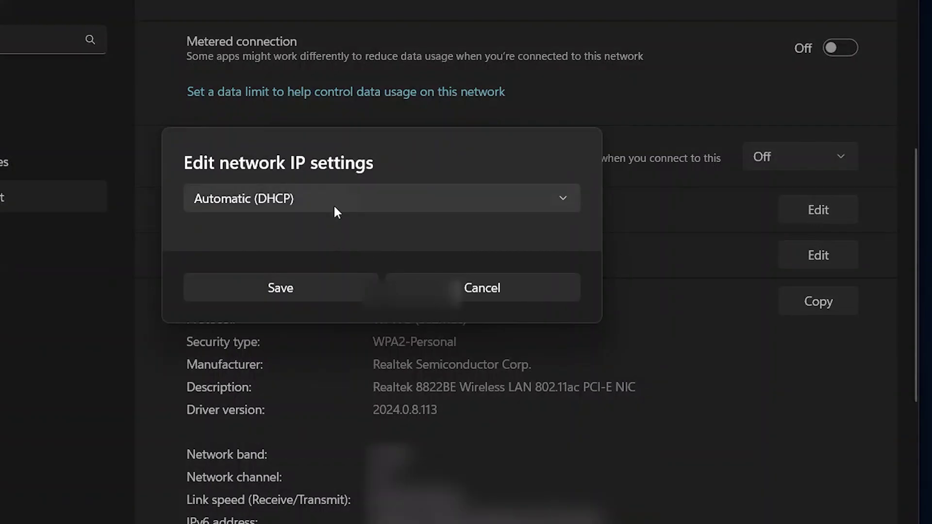
{"action": "left_click", "coordinate": [363, 187]}
{"action": "left_click", "coordinate": [483, 273]}
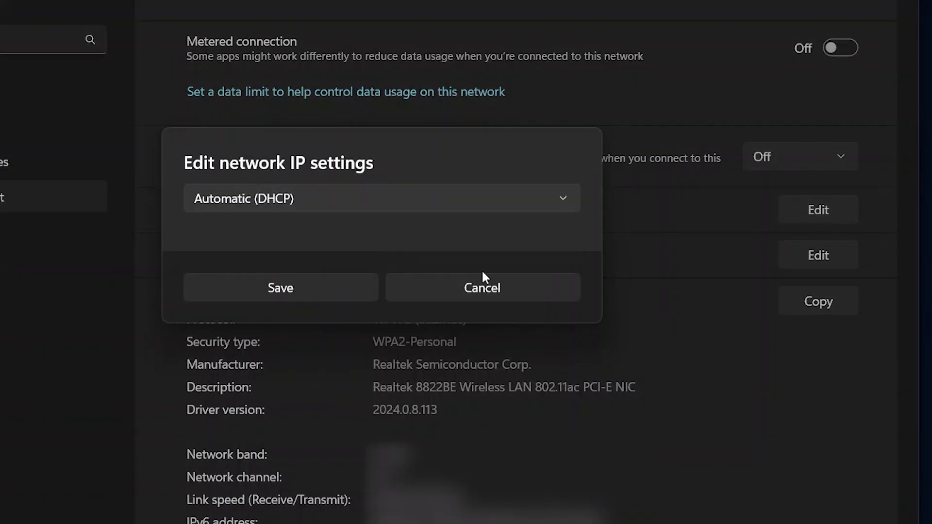
{"action": "left_click", "coordinate": [463, 293]}
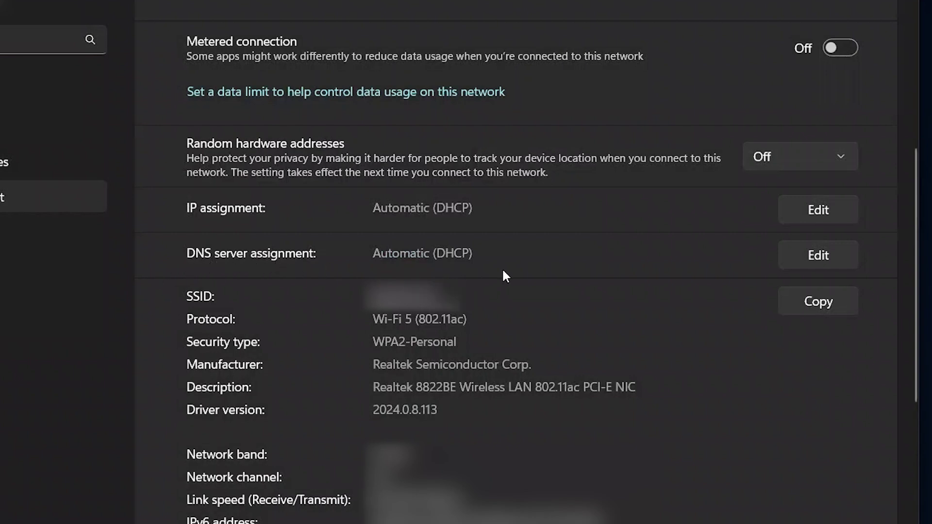
Keep DNS server assignment on Automatic (DHCP) and cancel without saving.
{"action": "left_click", "coordinate": [835, 254]}
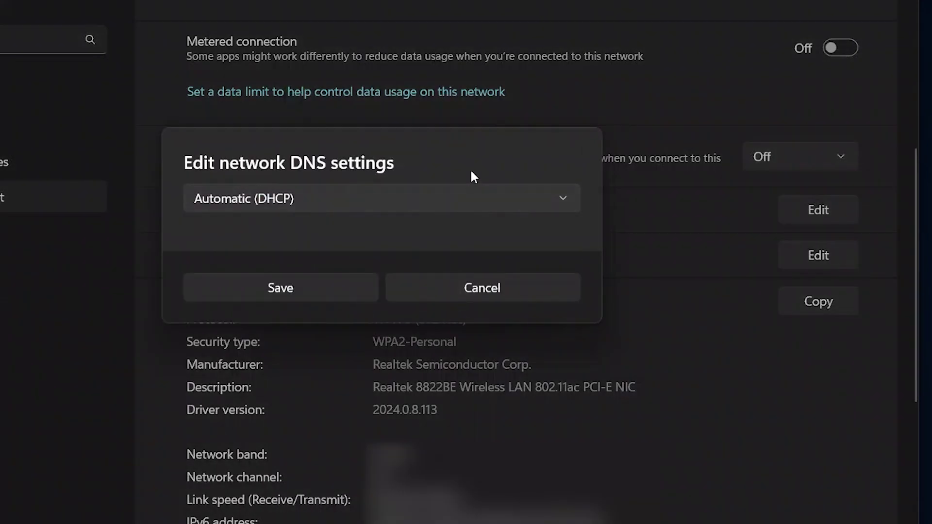
{"action": "left_click", "coordinate": [515, 196]}
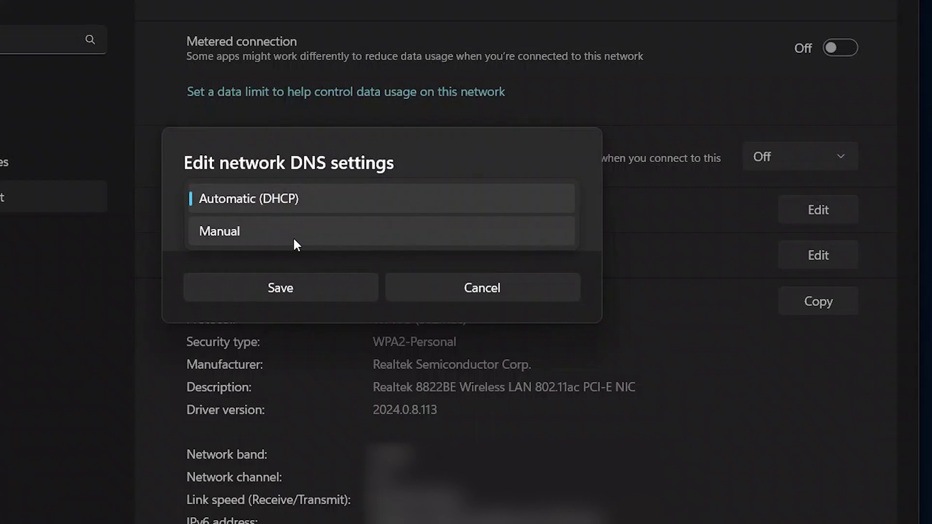
{"action": "left_click", "coordinate": [459, 286]}
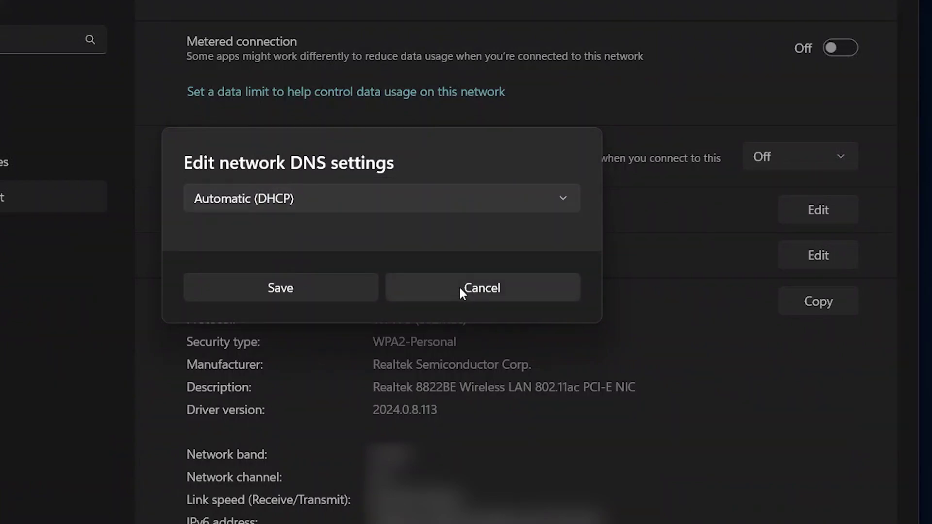
{"action": "left_click", "coordinate": [460, 291]}
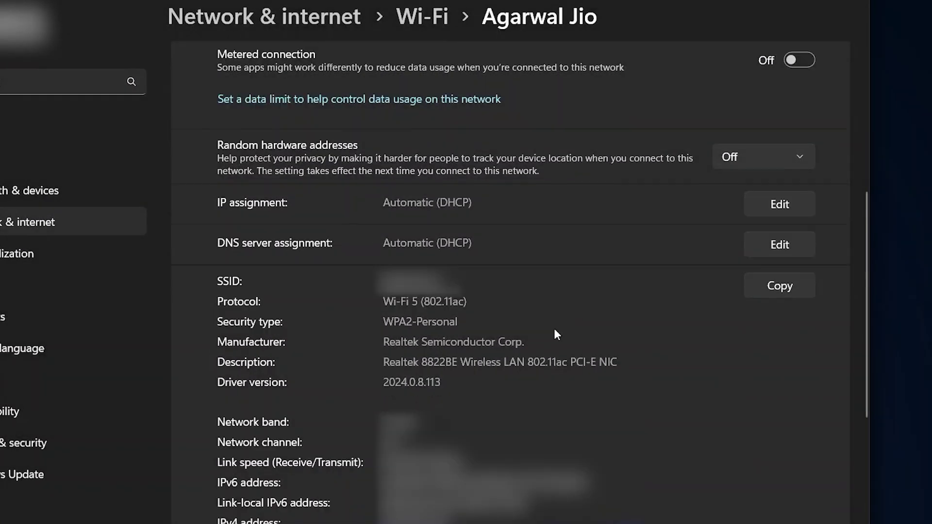
Scroll to the adapter details and highlight the 802.11ac part of the Protocol value.
{"action": "scroll", "coordinate": [554, 330], "scroll_direction": "down", "scroll_amount": 3}
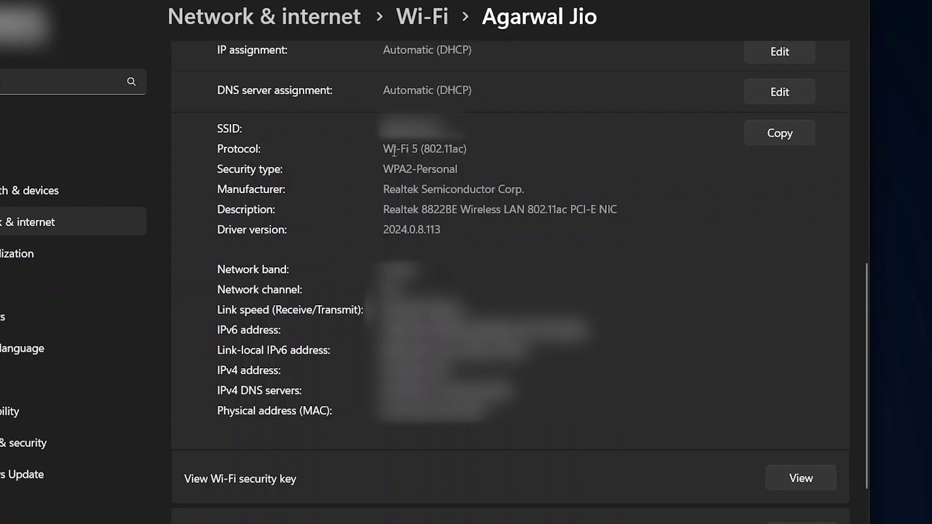
{"action": "left_click_drag", "start_coordinate": [421, 148], "coordinate": [383, 149]}
{"action": "left_click", "coordinate": [456, 147]}
{"action": "left_click_drag", "start_coordinate": [485, 150], "coordinate": [423, 149]}
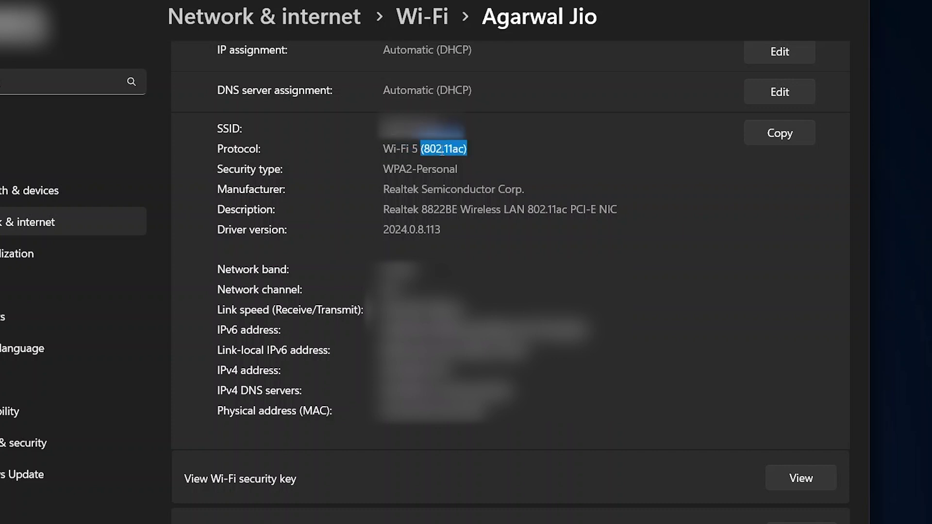
{"action": "left_click", "coordinate": [432, 177]}
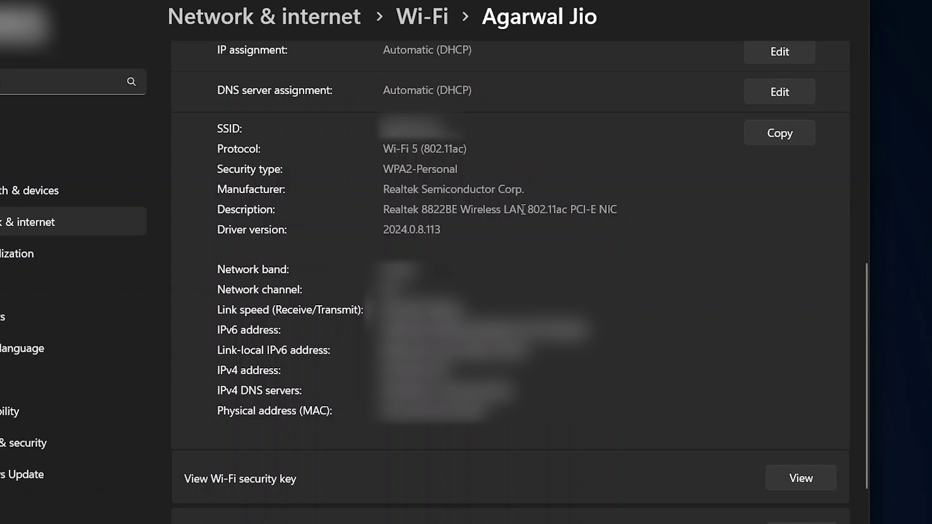
{"action": "scroll", "coordinate": [515, 207], "scroll_direction": "down", "scroll_amount": 3}
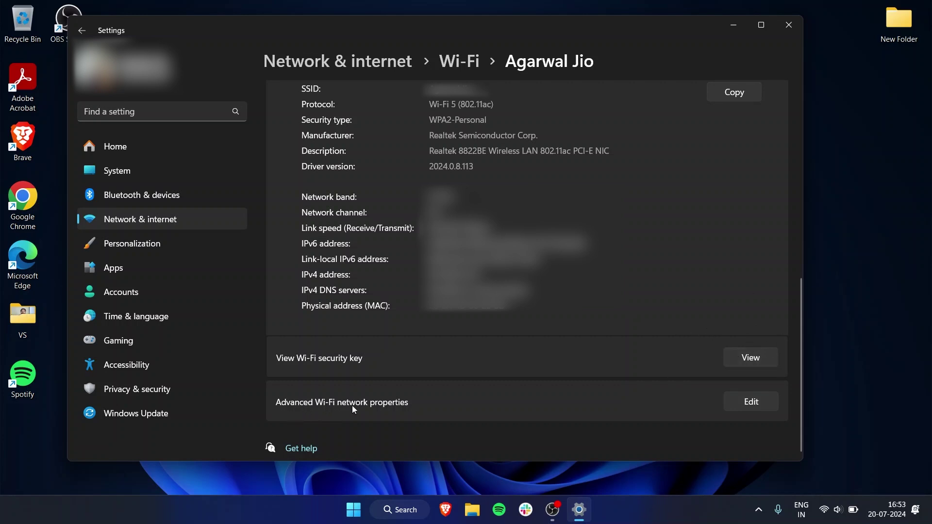
Review the Security tab in Wireless Network Properties, cancel, and return to the Wi-Fi page.
{"action": "left_click", "coordinate": [738, 407]}
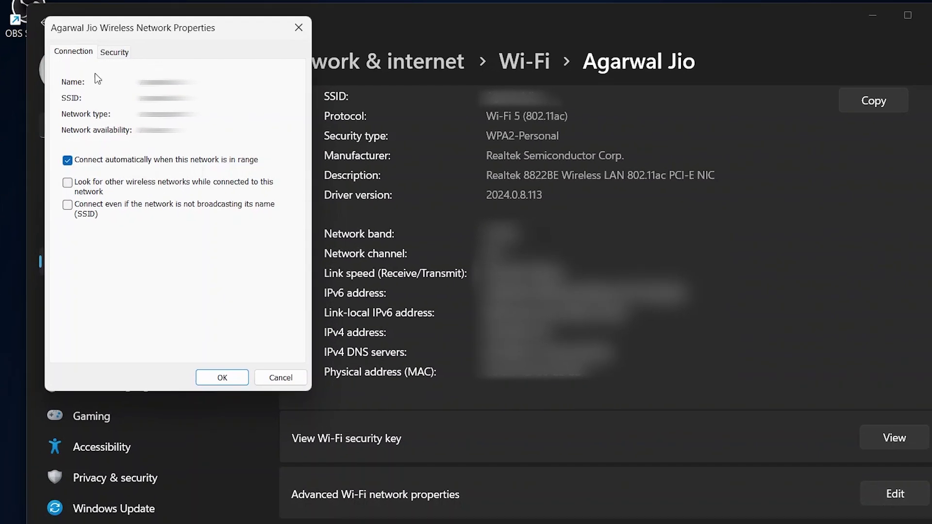
{"action": "left_click", "coordinate": [113, 51]}
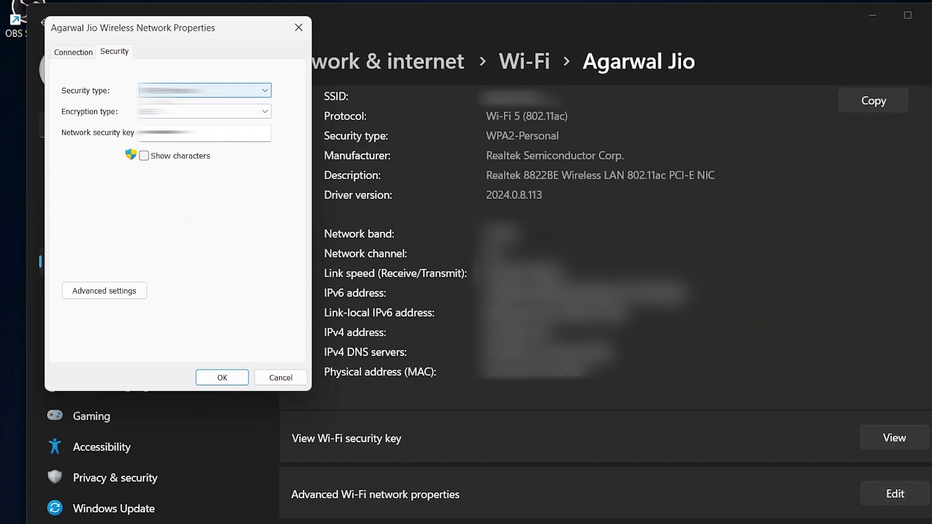
{"action": "left_click", "coordinate": [281, 378]}
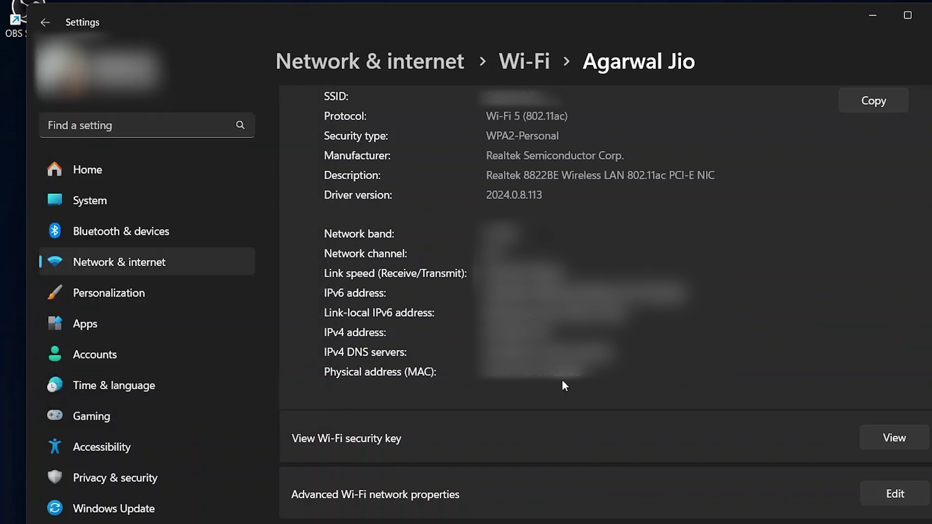
{"action": "scroll", "coordinate": [563, 383], "scroll_direction": "up", "scroll_amount": 8}
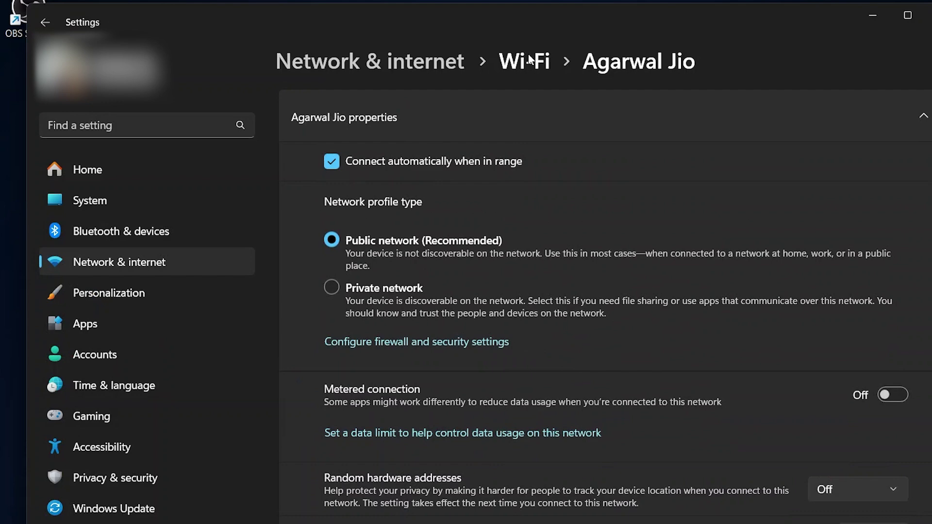
{"action": "left_click", "coordinate": [530, 58]}
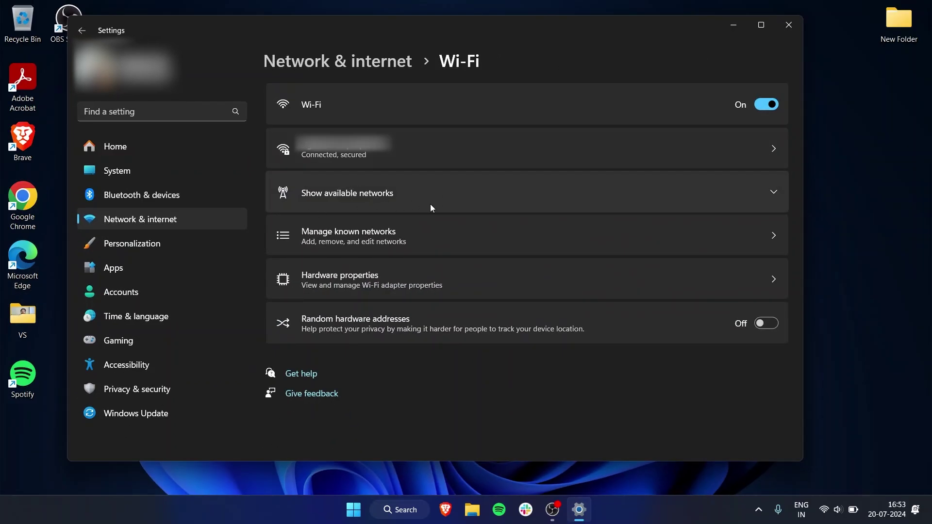
{"action": "left_click", "coordinate": [719, 193]}
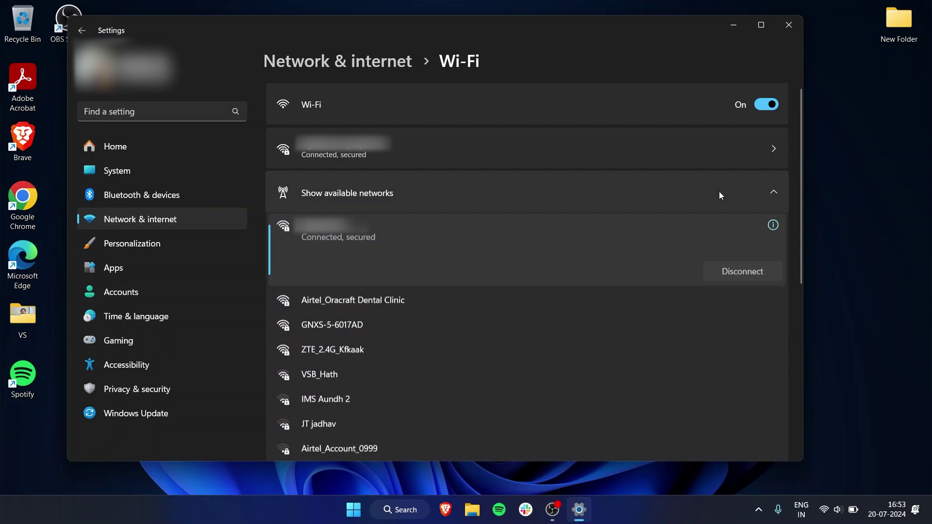
{"action": "scroll", "coordinate": [586, 205], "scroll_direction": "down", "scroll_amount": 2}
{"action": "scroll", "coordinate": [585, 208], "scroll_direction": "down", "scroll_amount": 2}
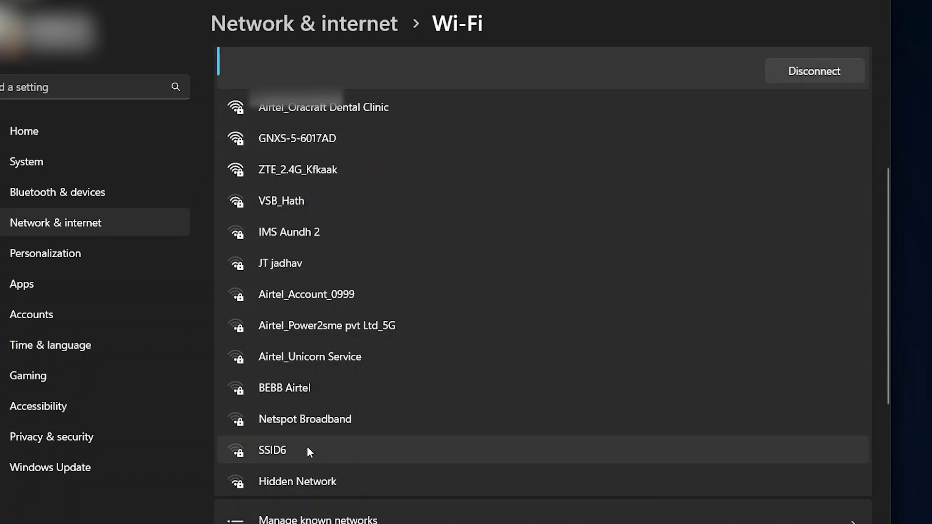
{"action": "scroll", "coordinate": [307, 446], "scroll_direction": "down", "scroll_amount": 2}
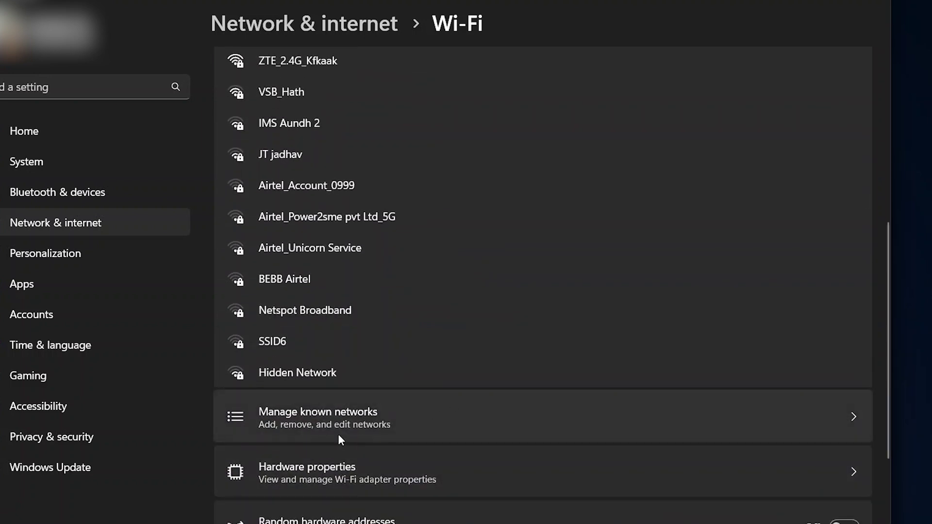
{"action": "left_click", "coordinate": [360, 422]}
{"action": "scroll", "coordinate": [359, 421], "scroll_direction": "down", "scroll_amount": 1}
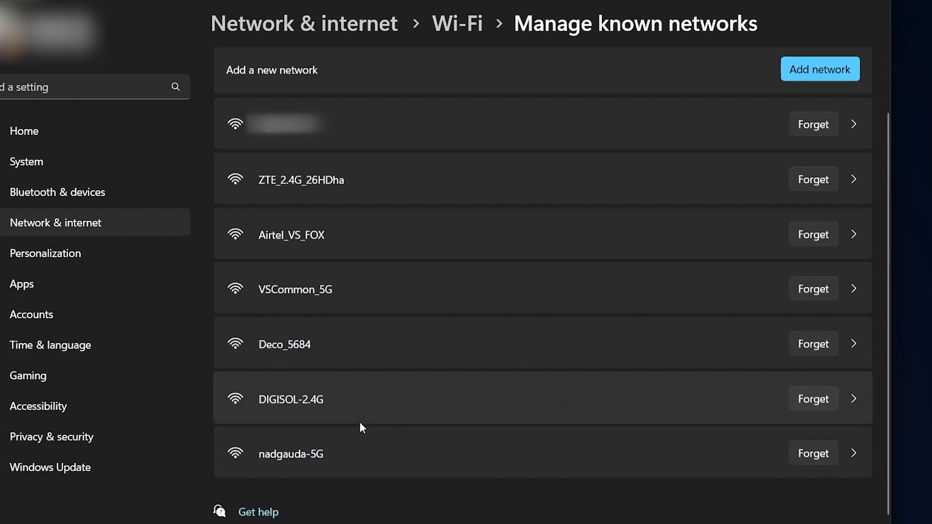
{"action": "left_click", "coordinate": [558, 118]}
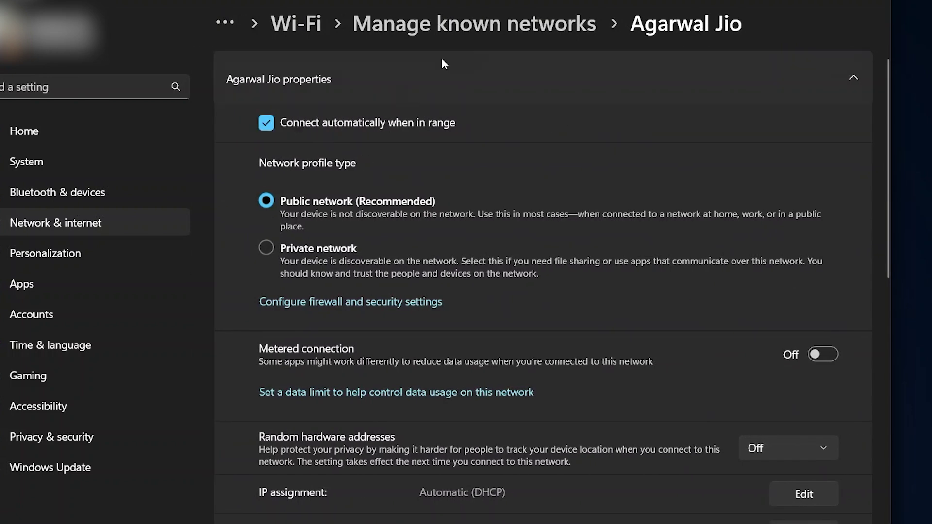
{"action": "left_click", "coordinate": [531, 33]}
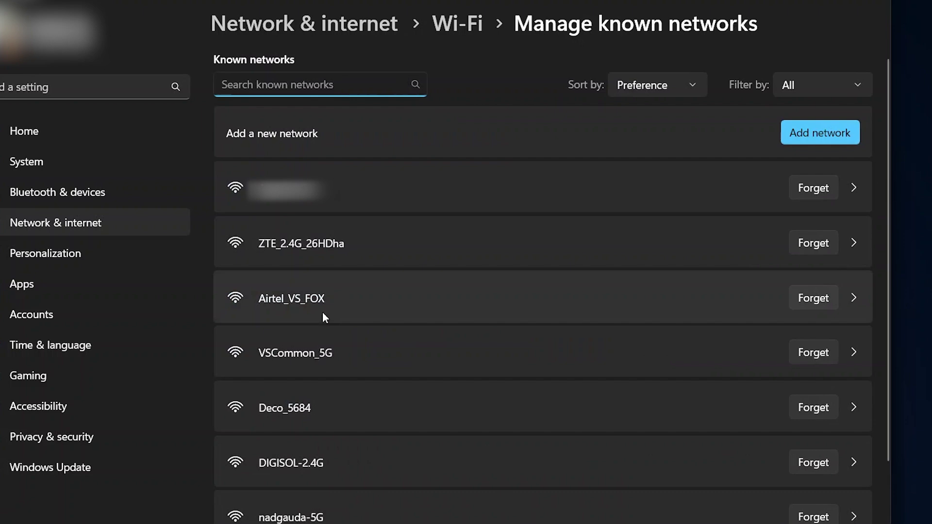
{"action": "scroll", "coordinate": [322, 312], "scroll_direction": "down", "scroll_amount": 2}
{"action": "left_click", "coordinate": [325, 297]}
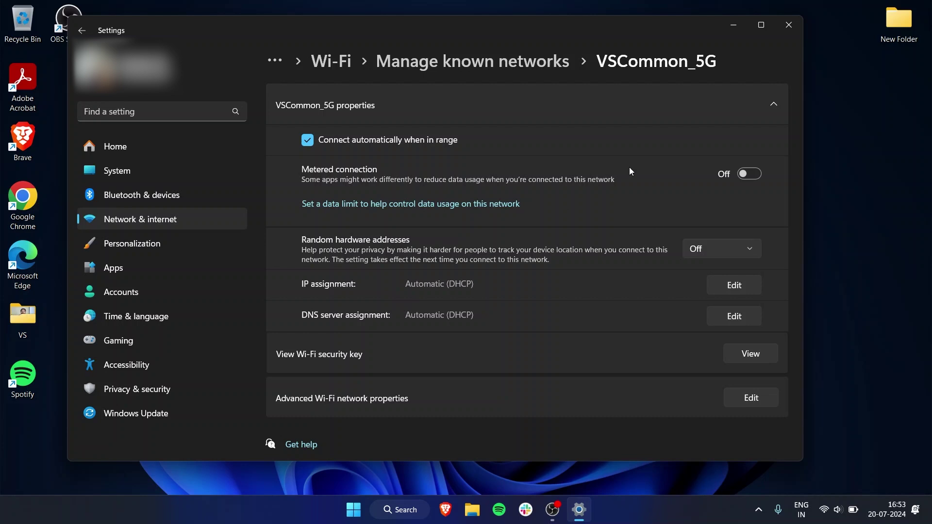
{"action": "left_click", "coordinate": [541, 71]}
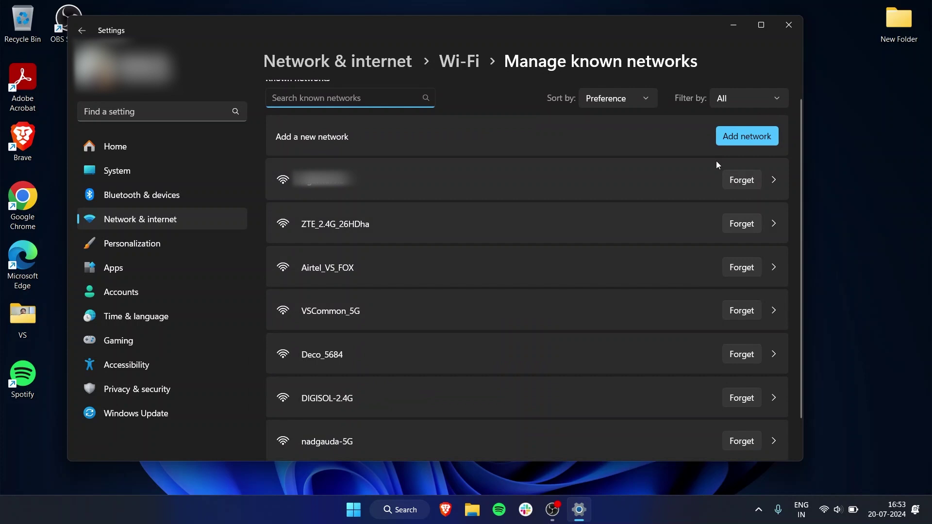
{"action": "scroll", "coordinate": [753, 417], "scroll_direction": "down", "scroll_amount": 2}
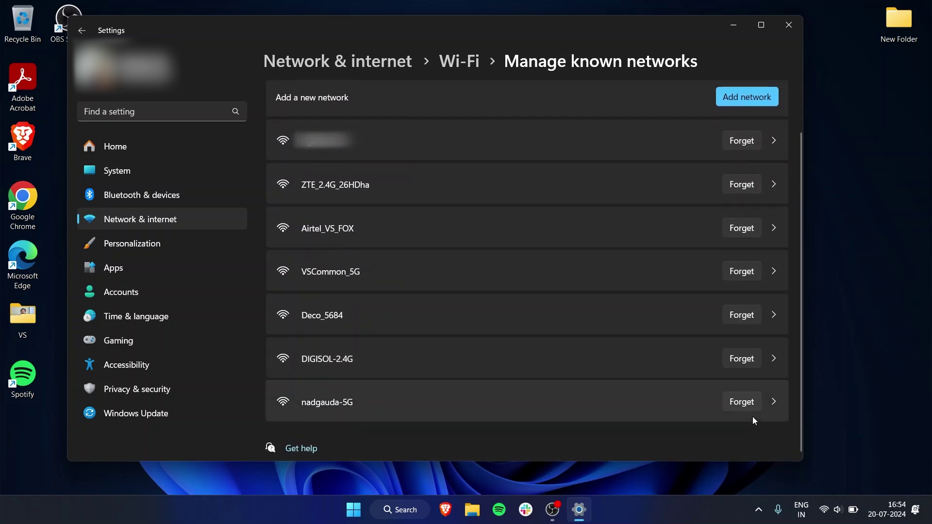
{"action": "scroll", "coordinate": [658, 241], "scroll_direction": "up", "scroll_amount": 2}
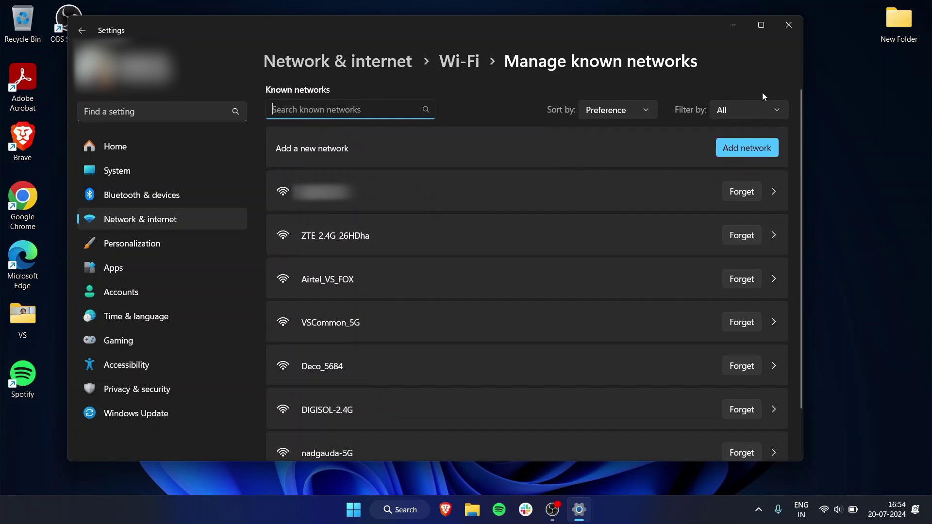
{"action": "key", "text": "alt+Left"}
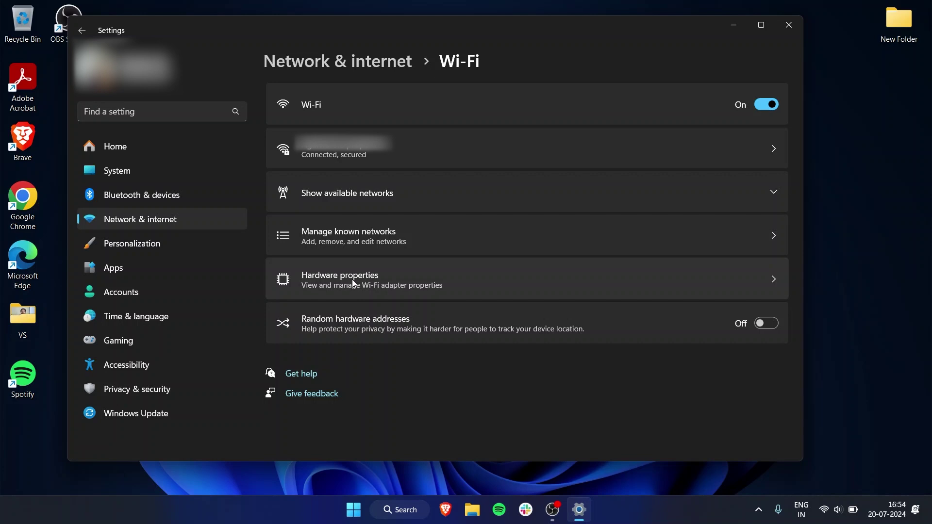
Review the Wi-Fi adapter's hardware properties, go back, and minimize Settings.
{"action": "left_click", "coordinate": [353, 282]}
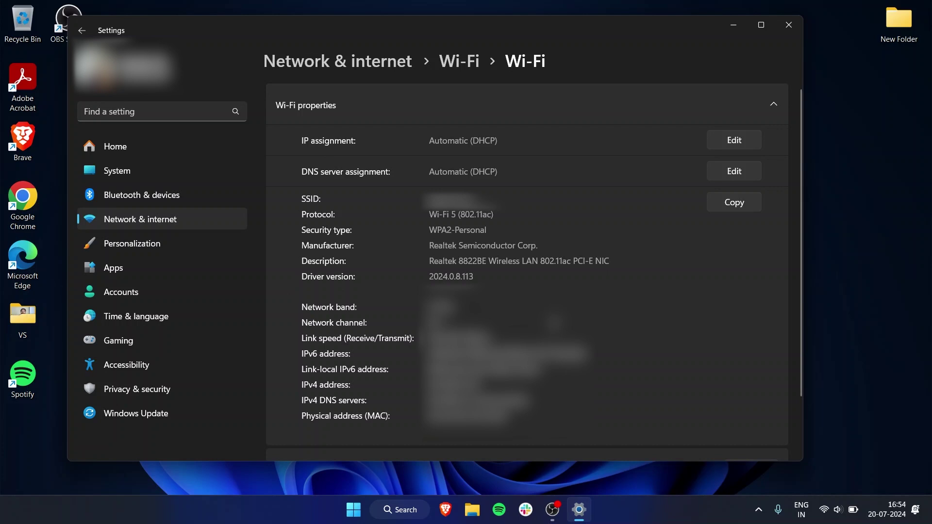
{"action": "key", "text": "alt+Left"}
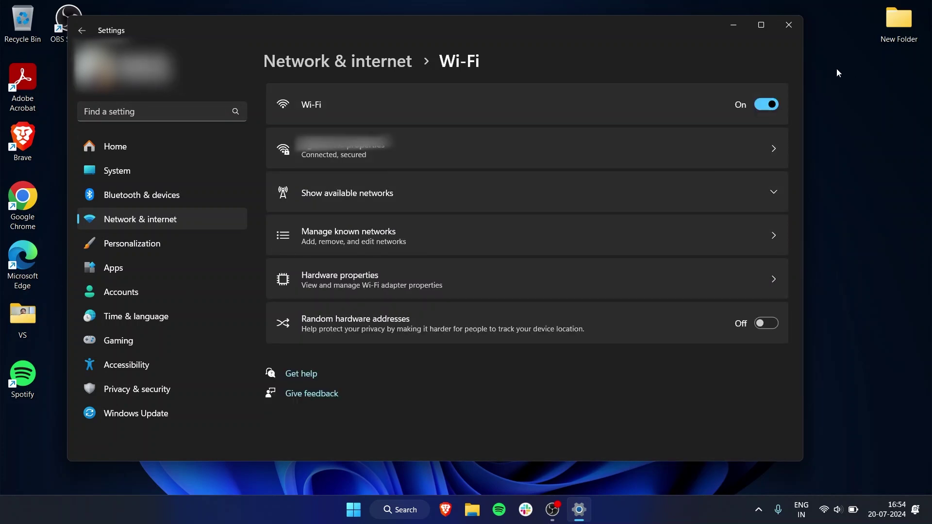
{"action": "left_click", "coordinate": [733, 25]}
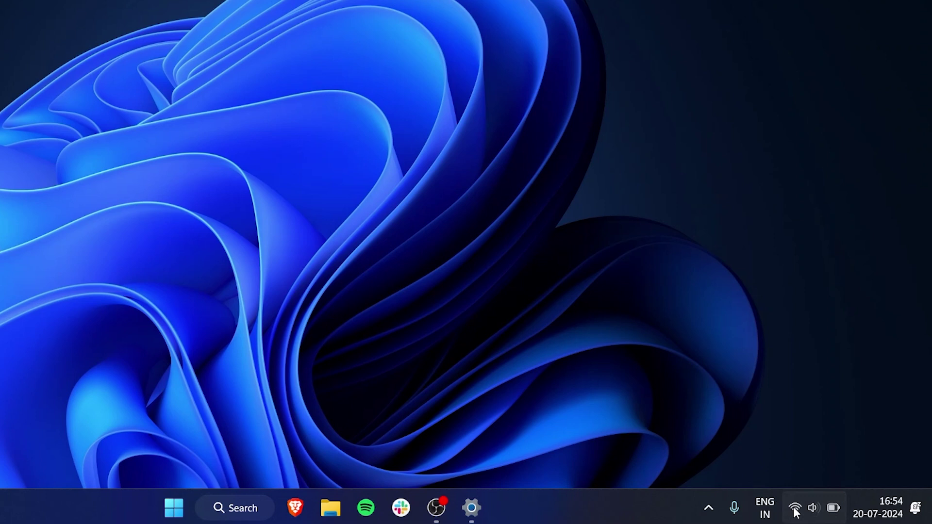
Browse nearby networks in the Quick Settings Wi-Fi list, then open More Wi-Fi settings.
{"action": "left_click", "coordinate": [792, 507]}
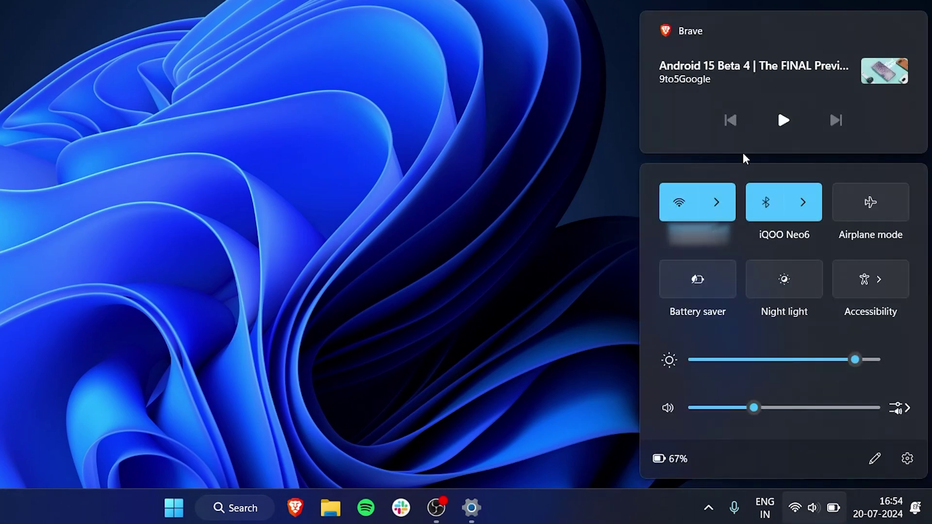
{"action": "left_click", "coordinate": [722, 204]}
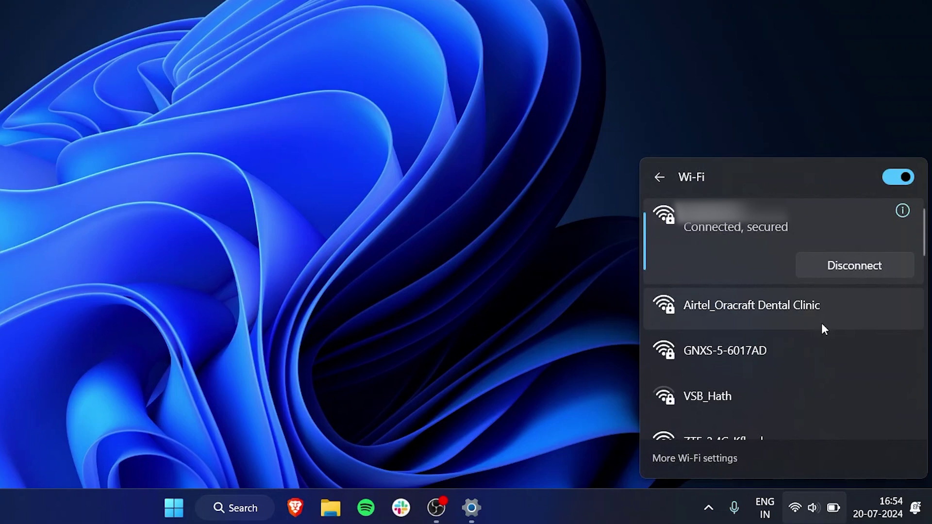
{"action": "scroll", "coordinate": [787, 408], "scroll_direction": "down", "scroll_amount": 3}
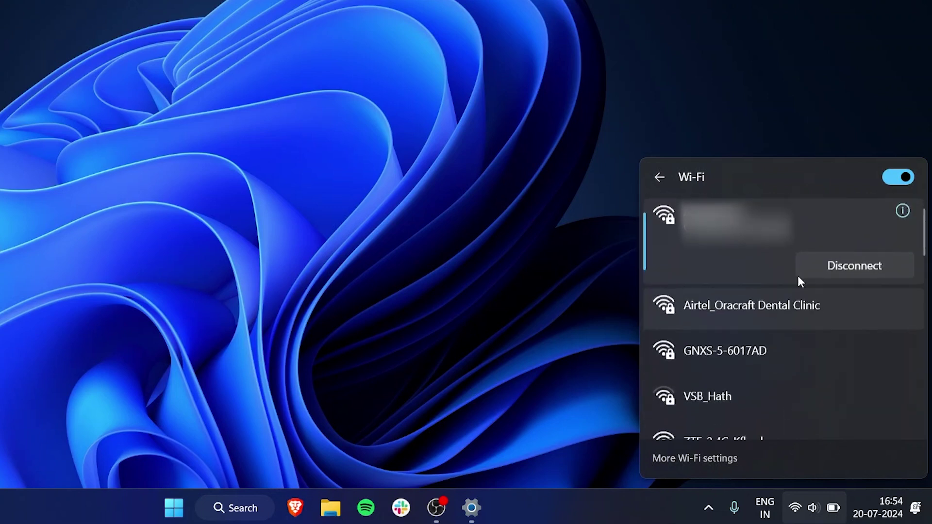
{"action": "left_click", "coordinate": [762, 307]}
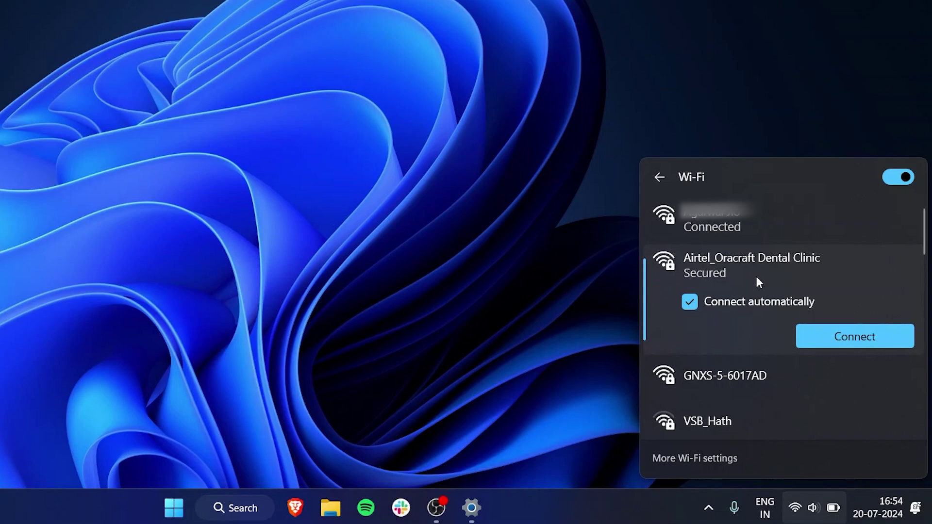
{"action": "scroll", "coordinate": [756, 276], "scroll_direction": "down", "scroll_amount": 10}
{"action": "scroll", "coordinate": [756, 276], "scroll_direction": "up", "scroll_amount": 10}
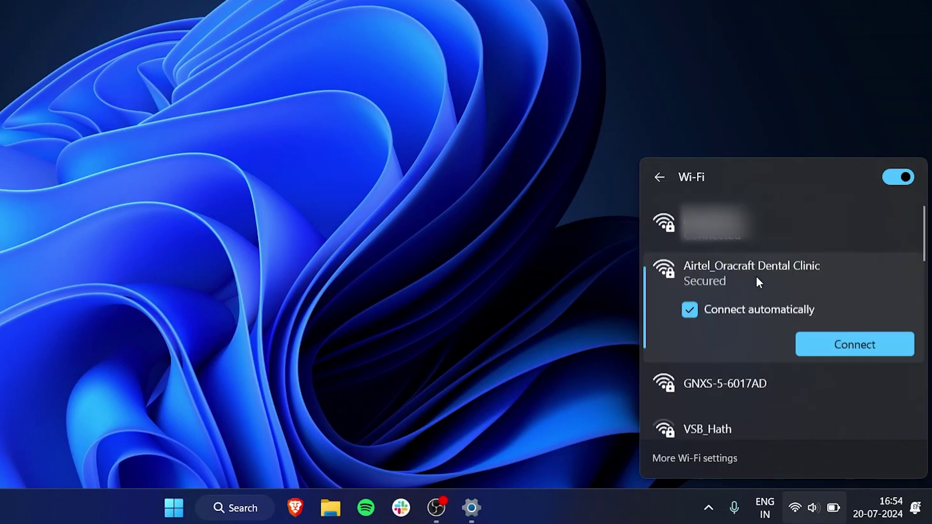
{"action": "left_click", "coordinate": [709, 461]}
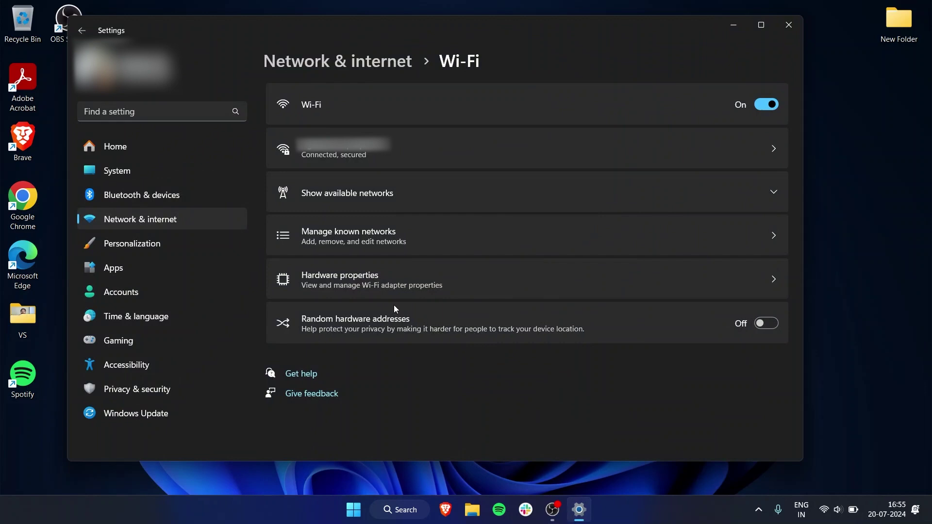